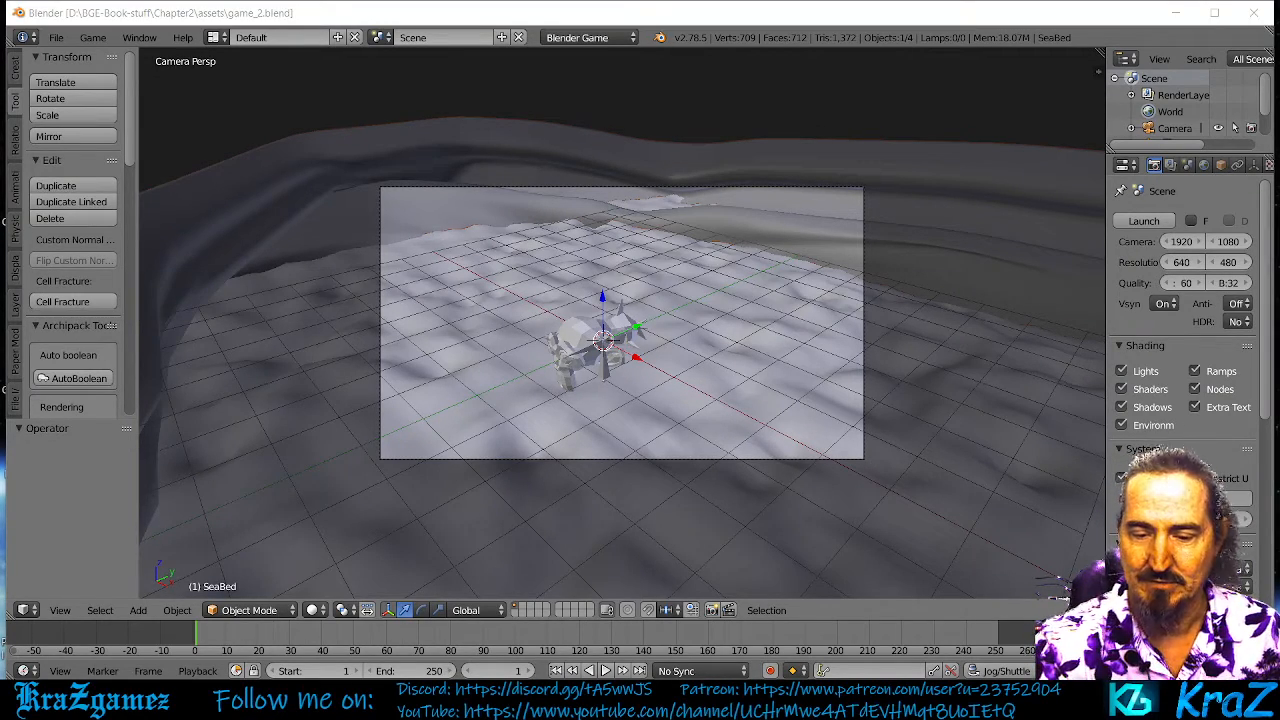
- Switch to the game engine book PDF in Acrobat Reader and read the instructions for simulating water with a blue mist effect
key("alt+Tab")
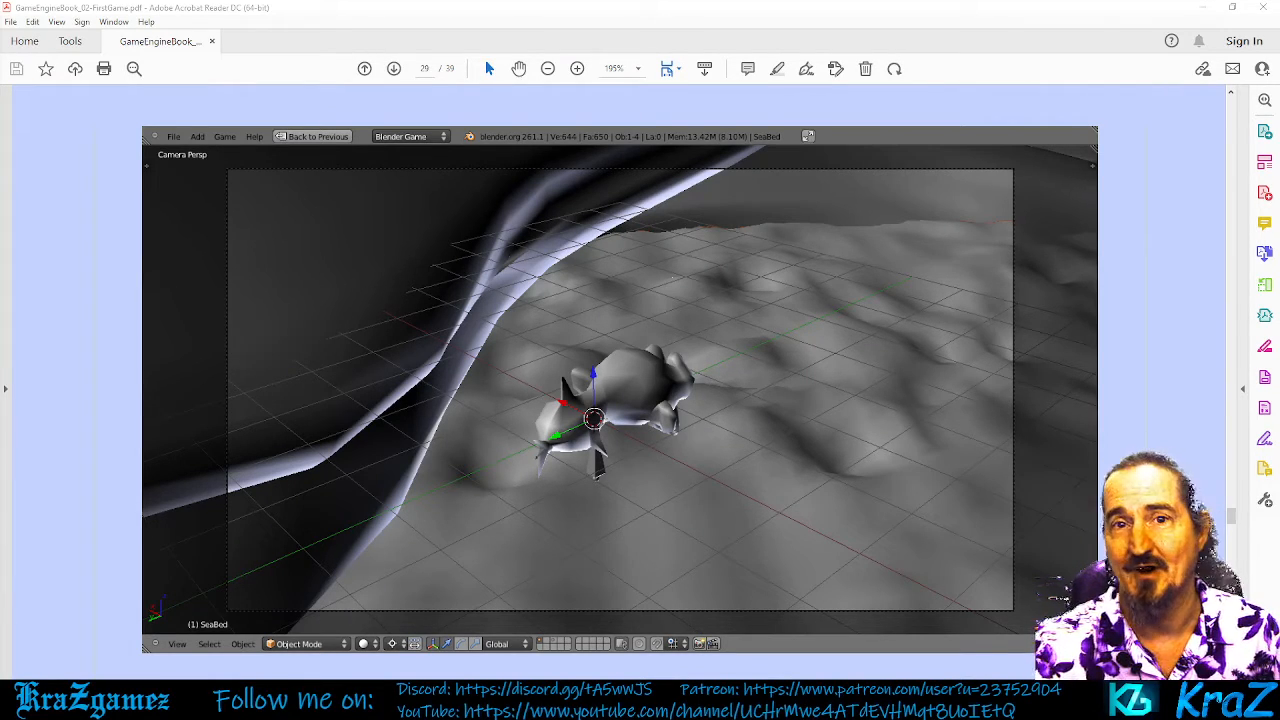
scroll(331, 294, "down", 2)
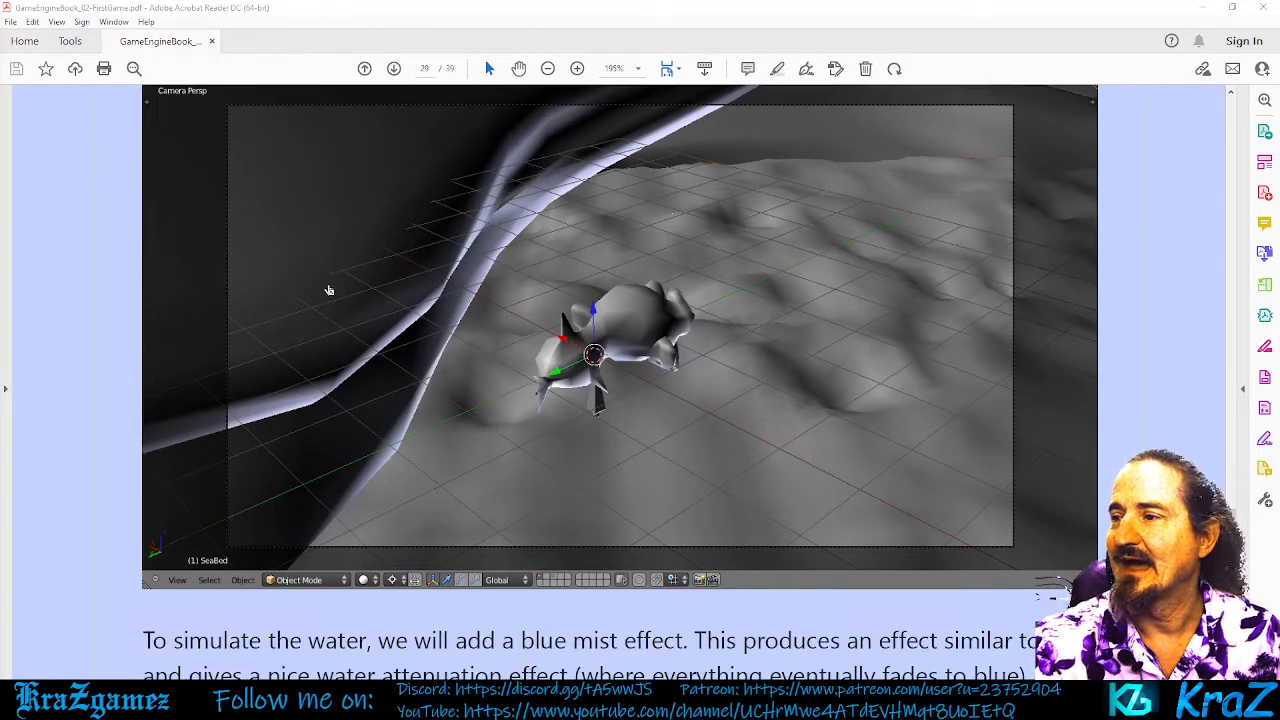
scroll(330, 289, "up", 1)
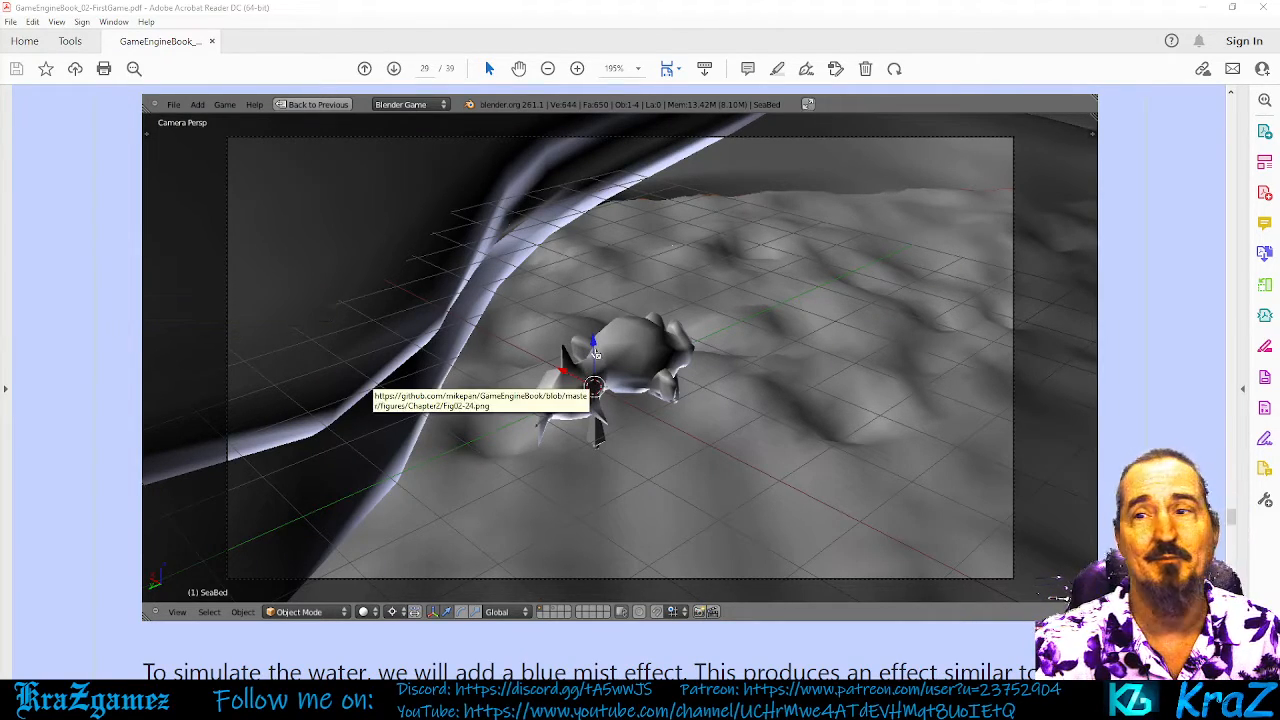
scroll(594, 360, "up", 5)
scroll(594, 352, "up", 14)
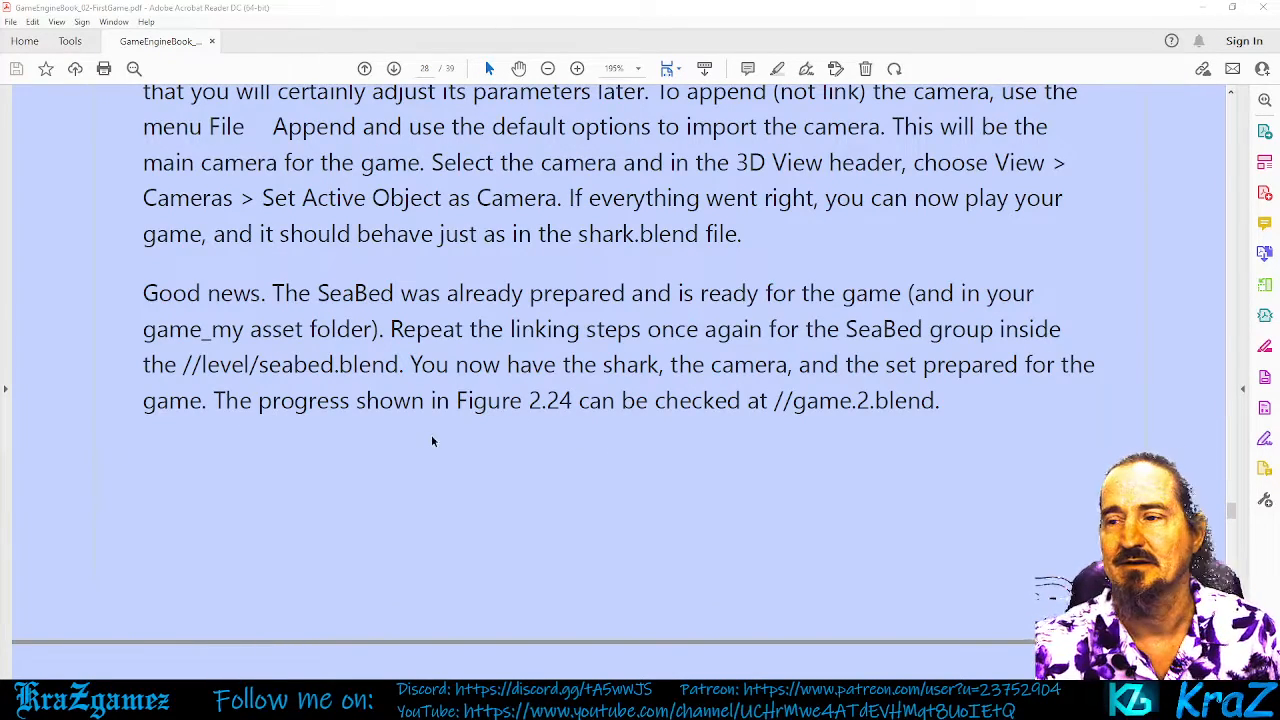
scroll(430, 436, "down", 3)
scroll(427, 436, "down", 19)
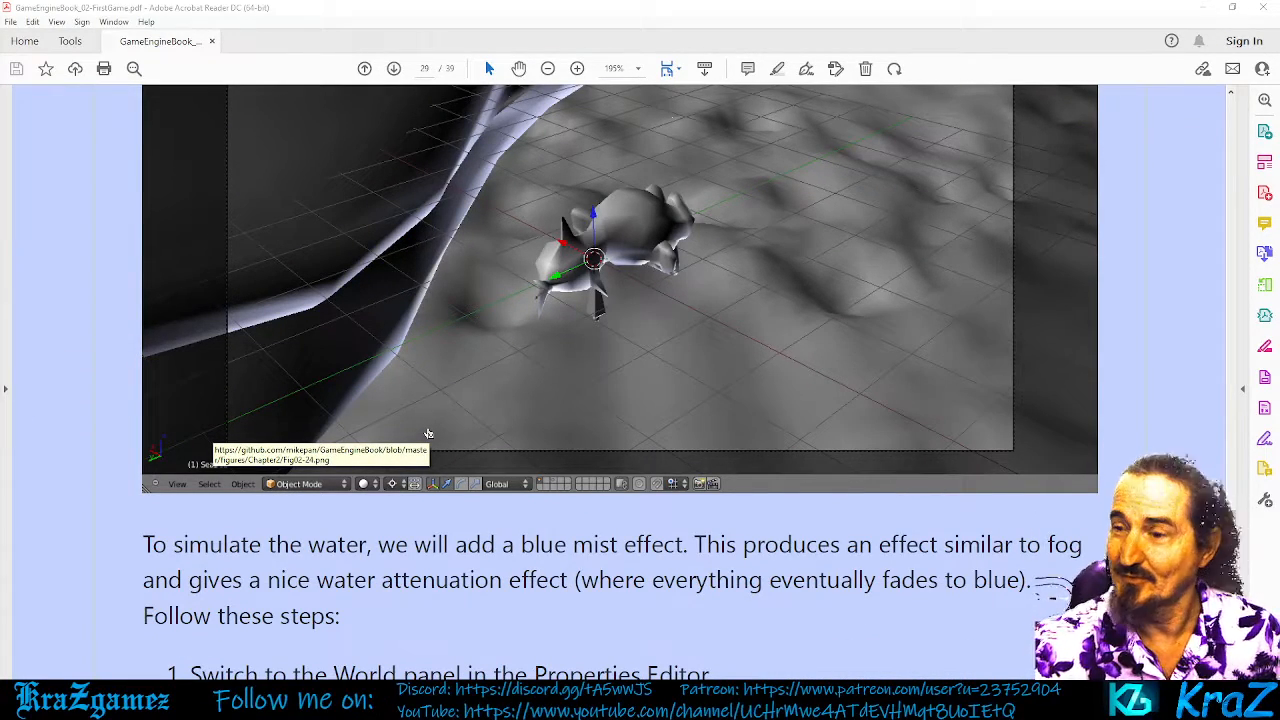
scroll(427, 433, "down", 8)
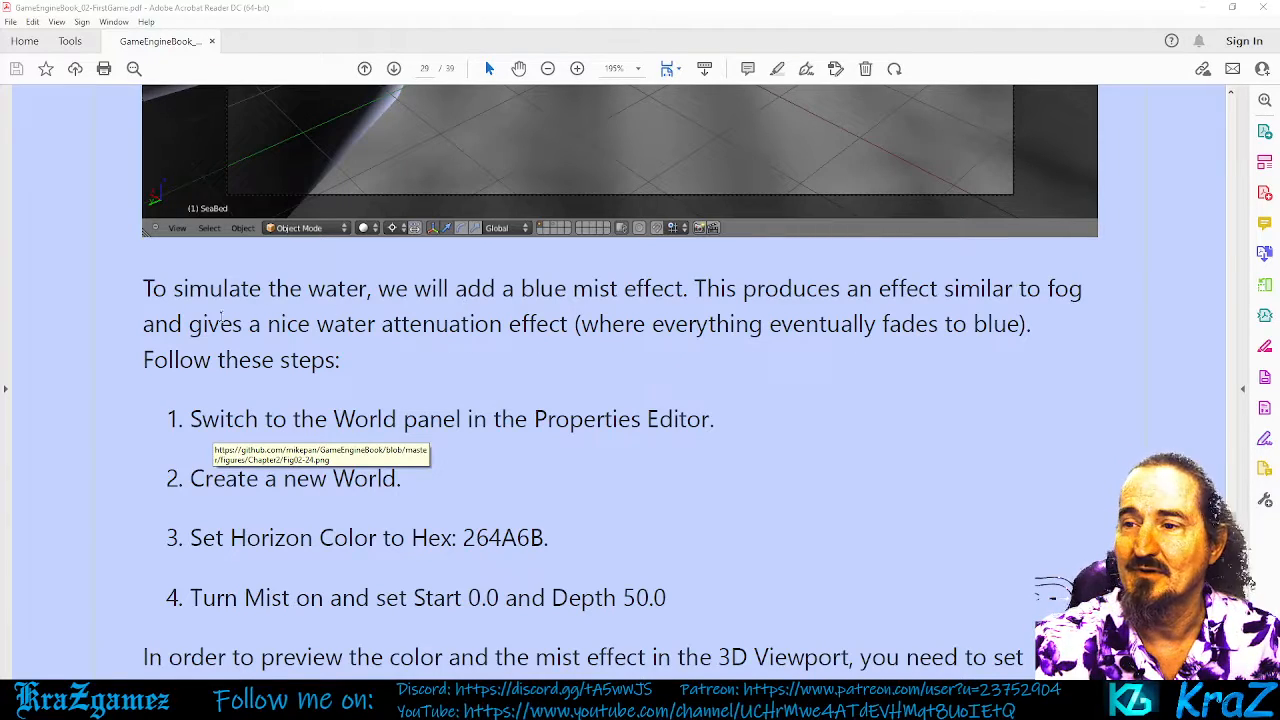
scroll(408, 331, "down", 2)
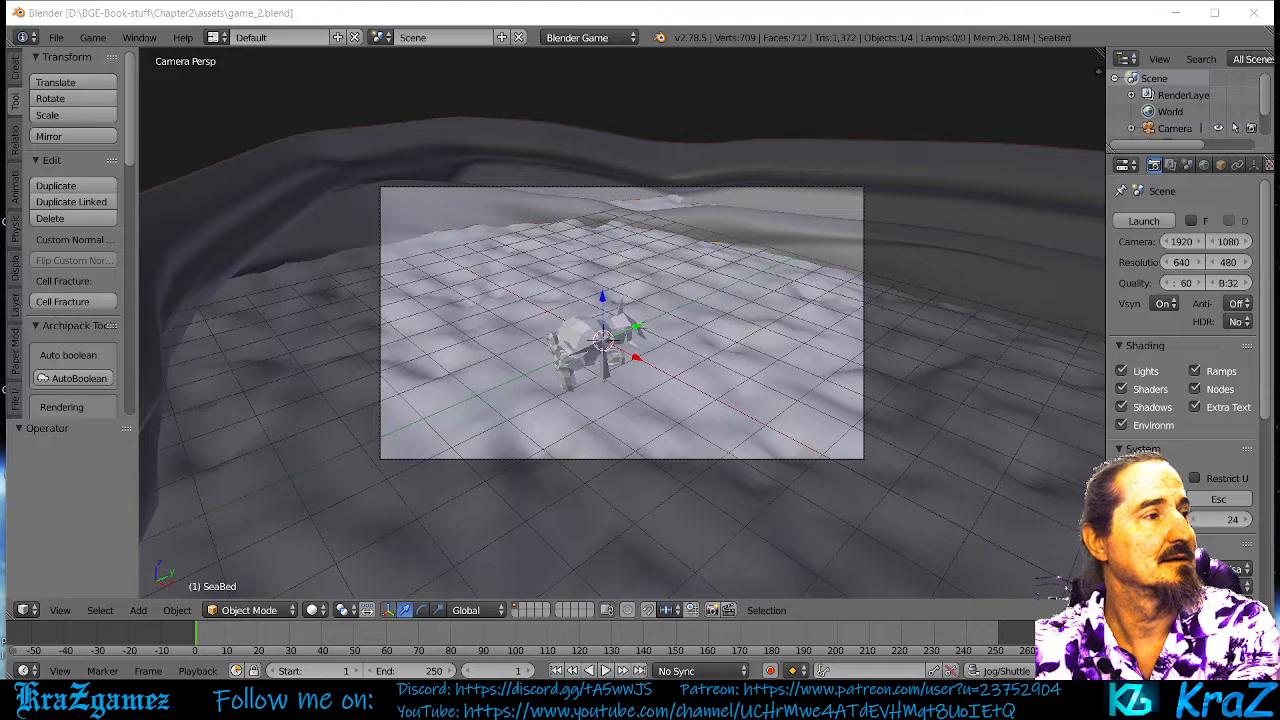
- Return to Blender, widen the Properties Editor, and create a new World for the scene
left_click(590, 22)
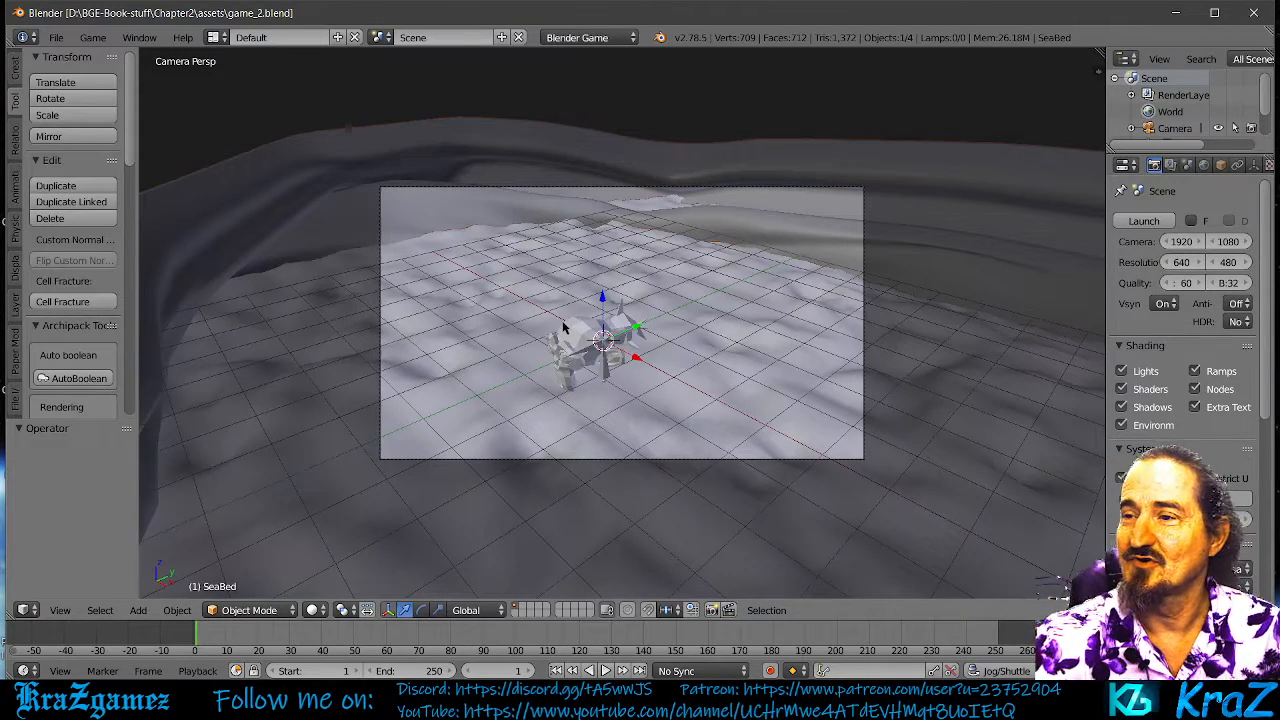
left_click(1204, 166)
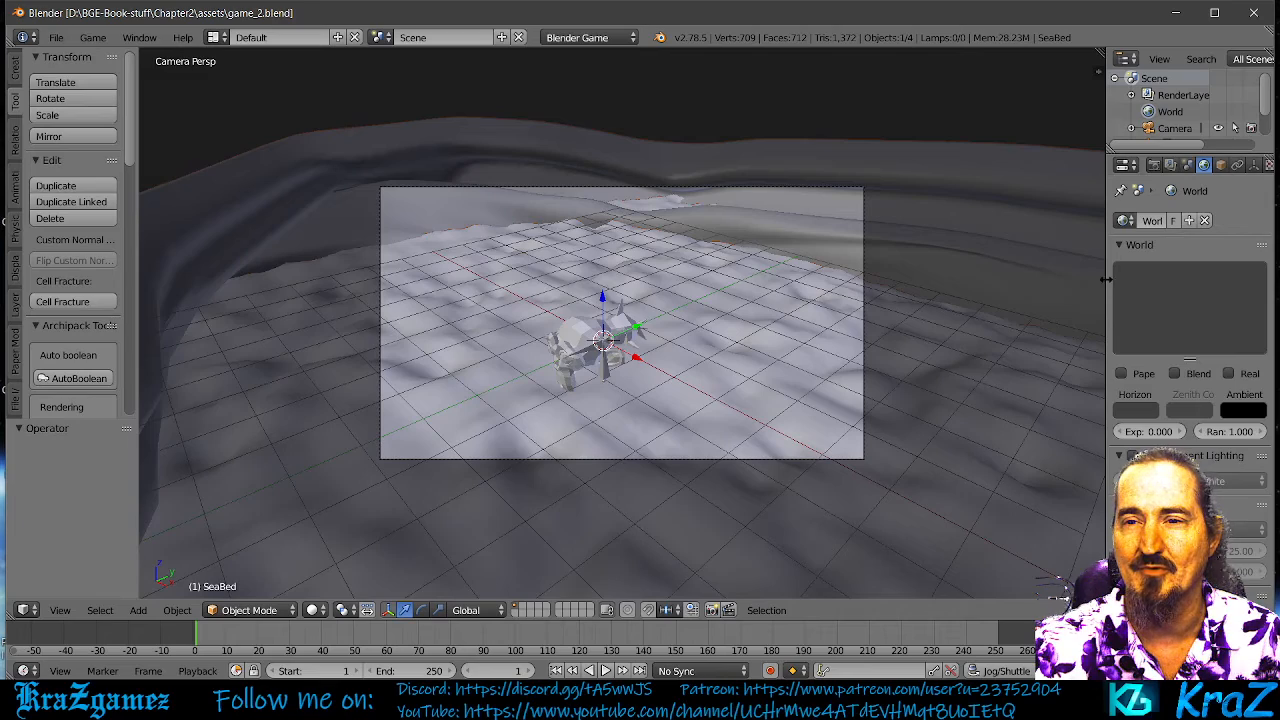
left_click_drag(1108, 285, 1005, 292)
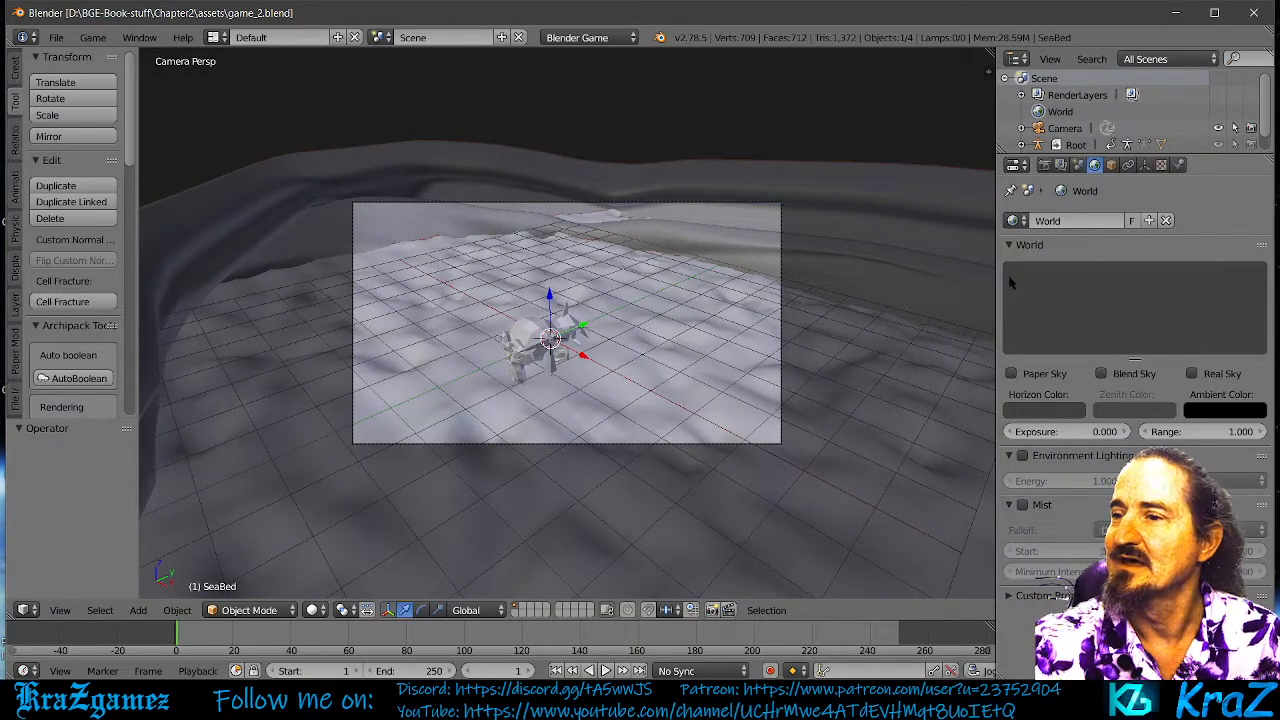
left_click(1149, 220)
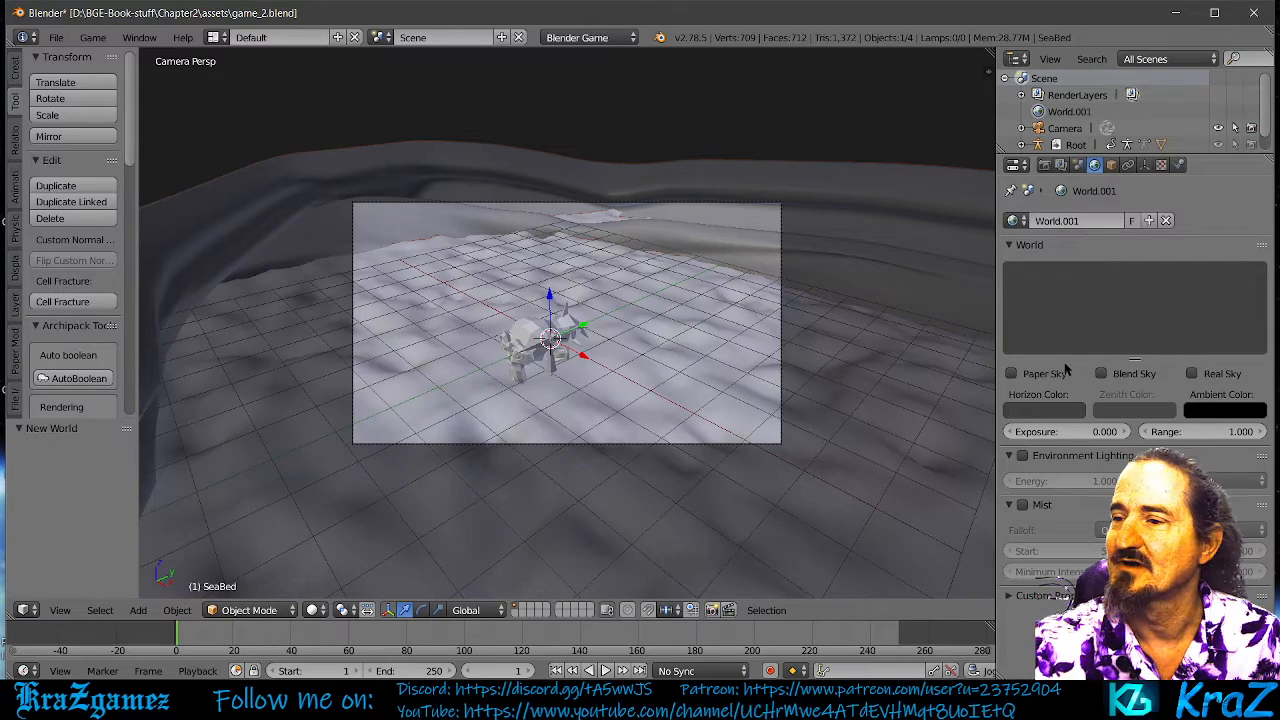
- Set the new World's horizon color to hex 264A6B, as given in the book
left_click(1027, 412)
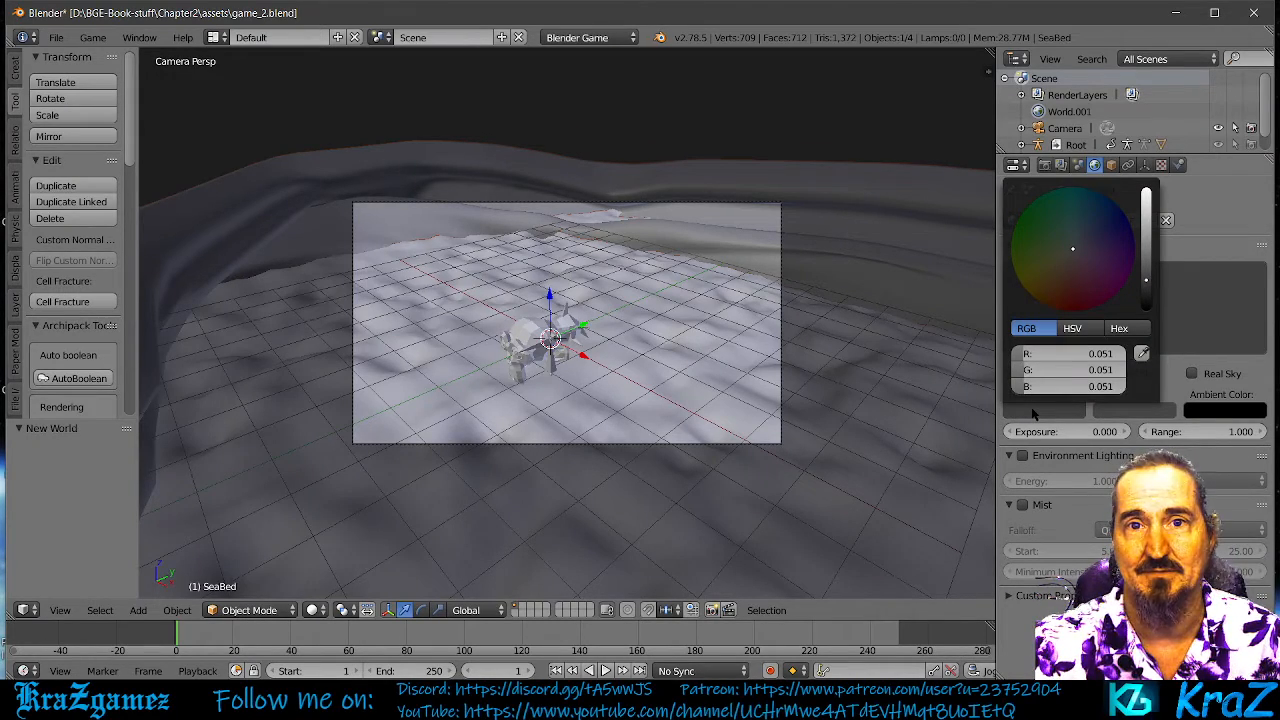
left_click(1122, 330)
left_click(1052, 354)
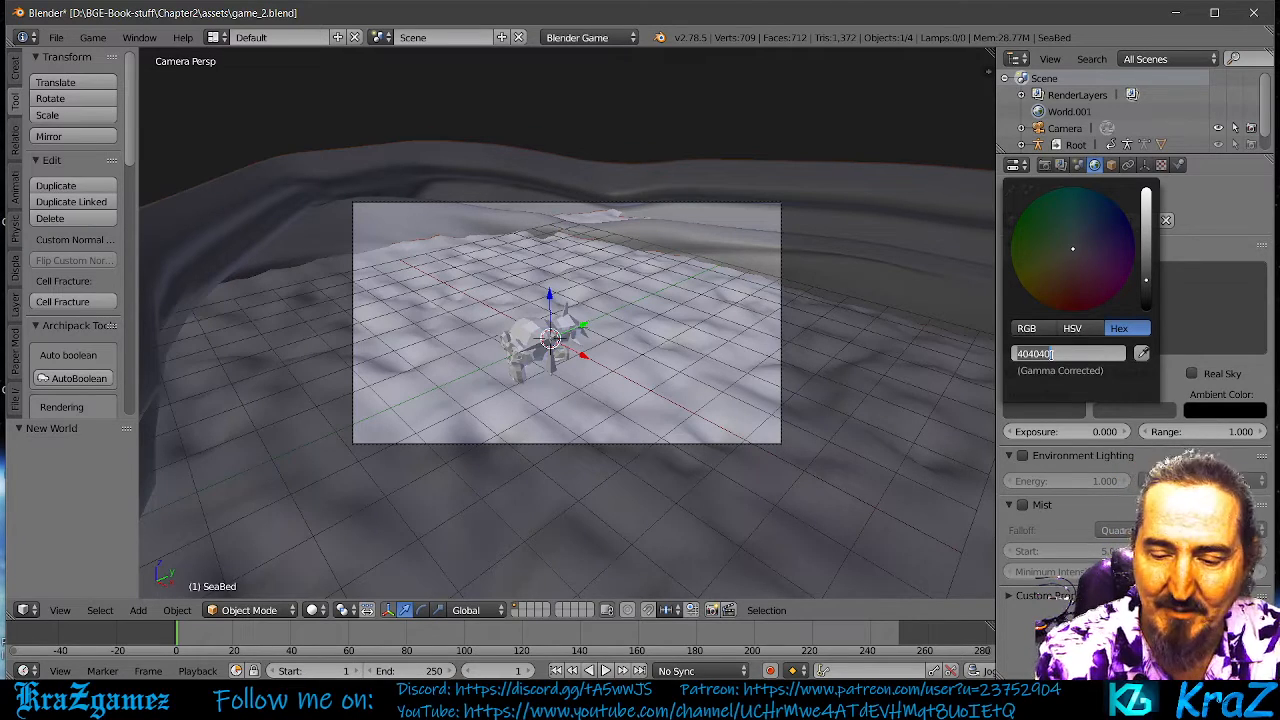
type("2")
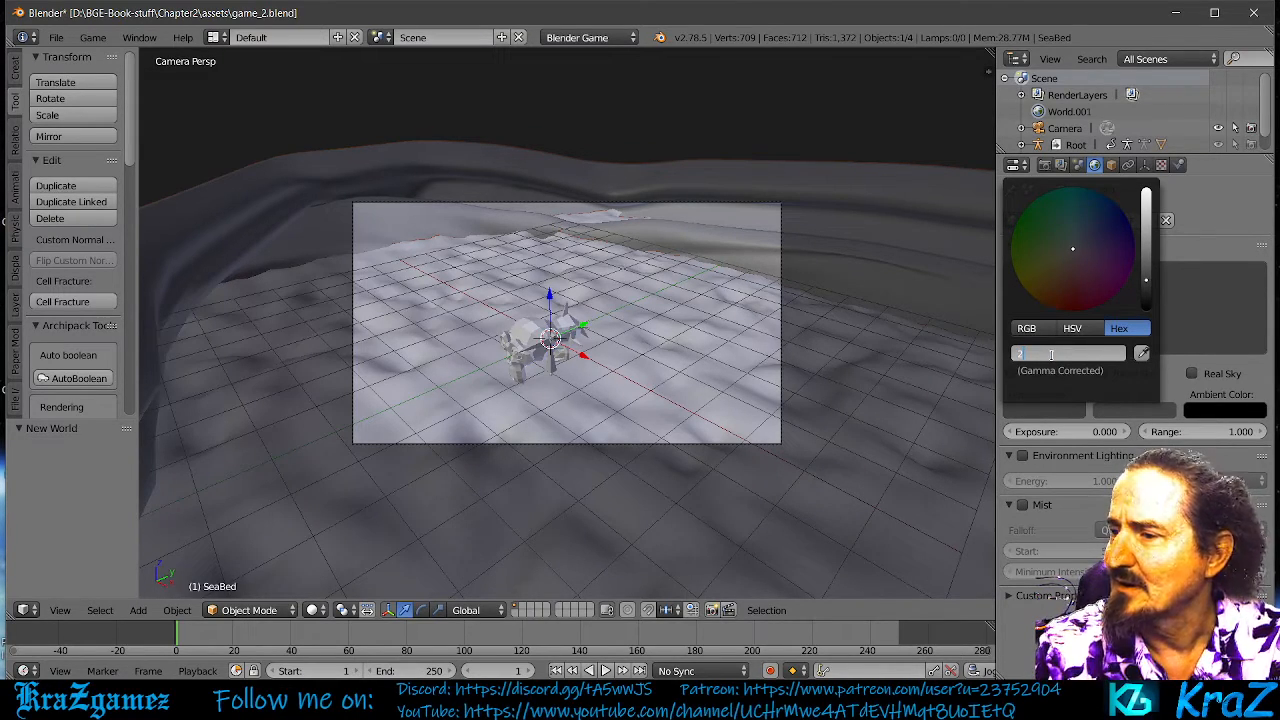
type("6")
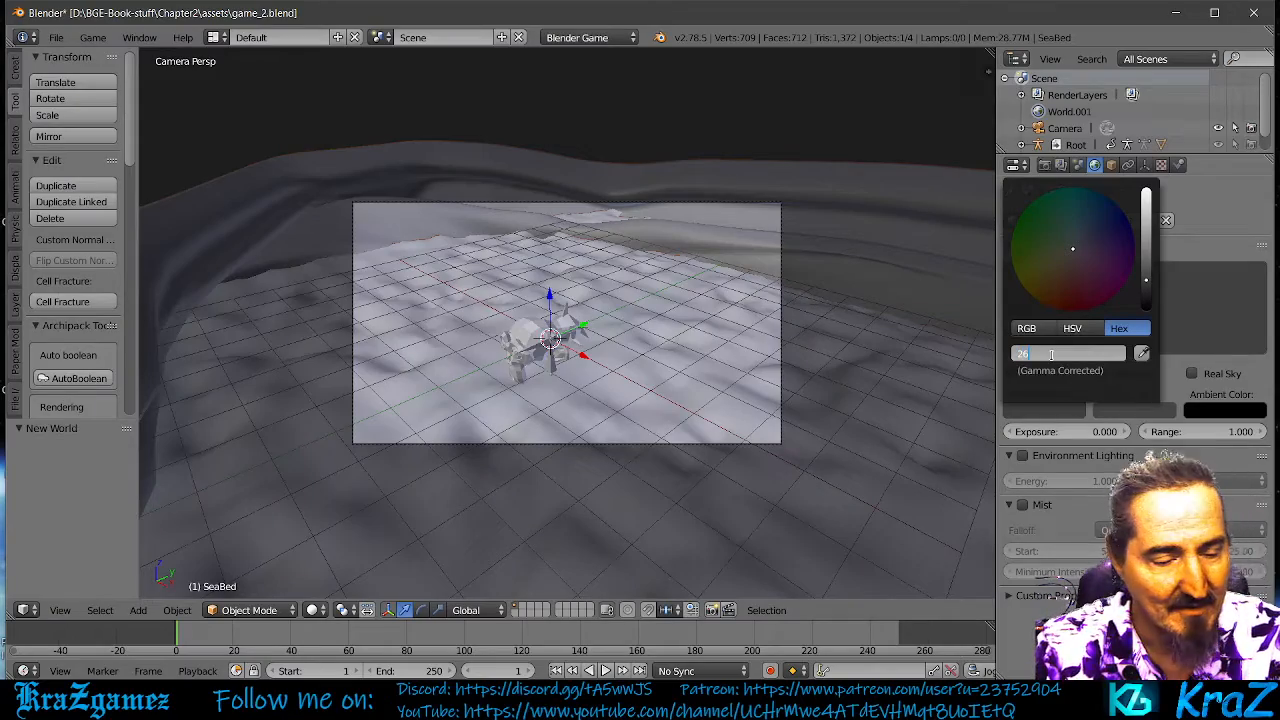
key("alt+Tab")
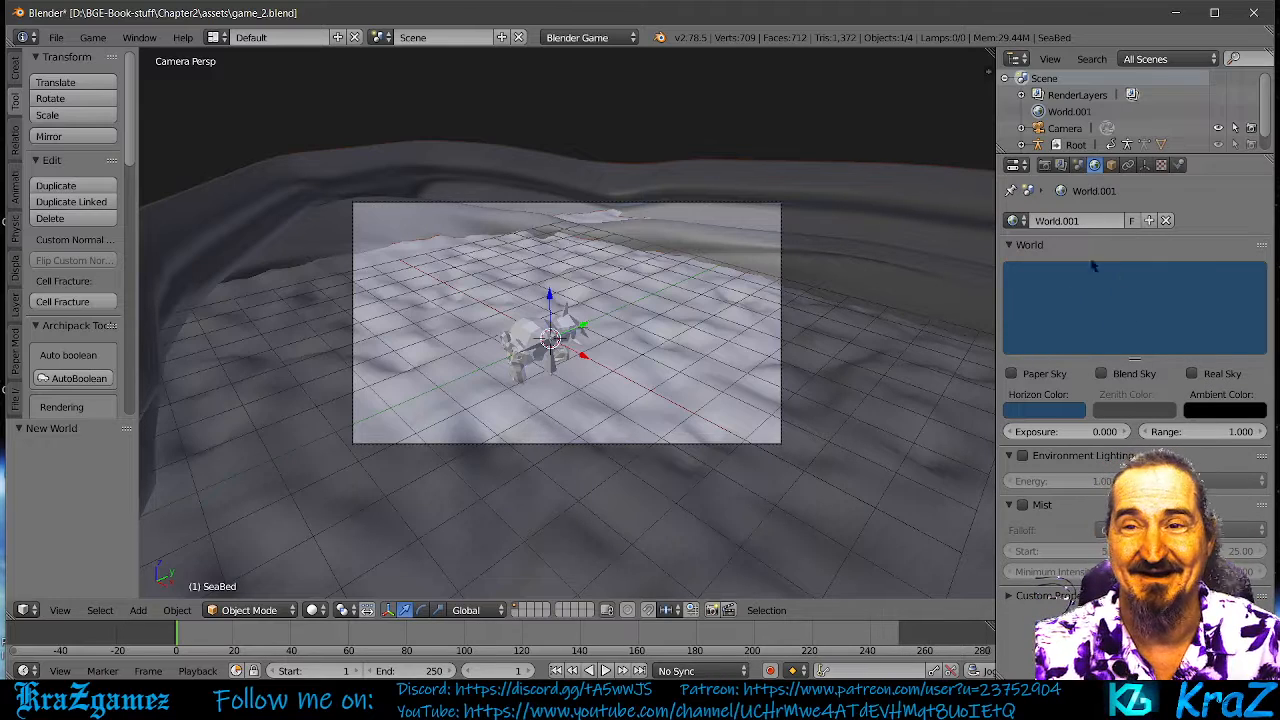
- Check the horizon color's hex and RGB values and make the blue slightly darker
left_click(1045, 411)
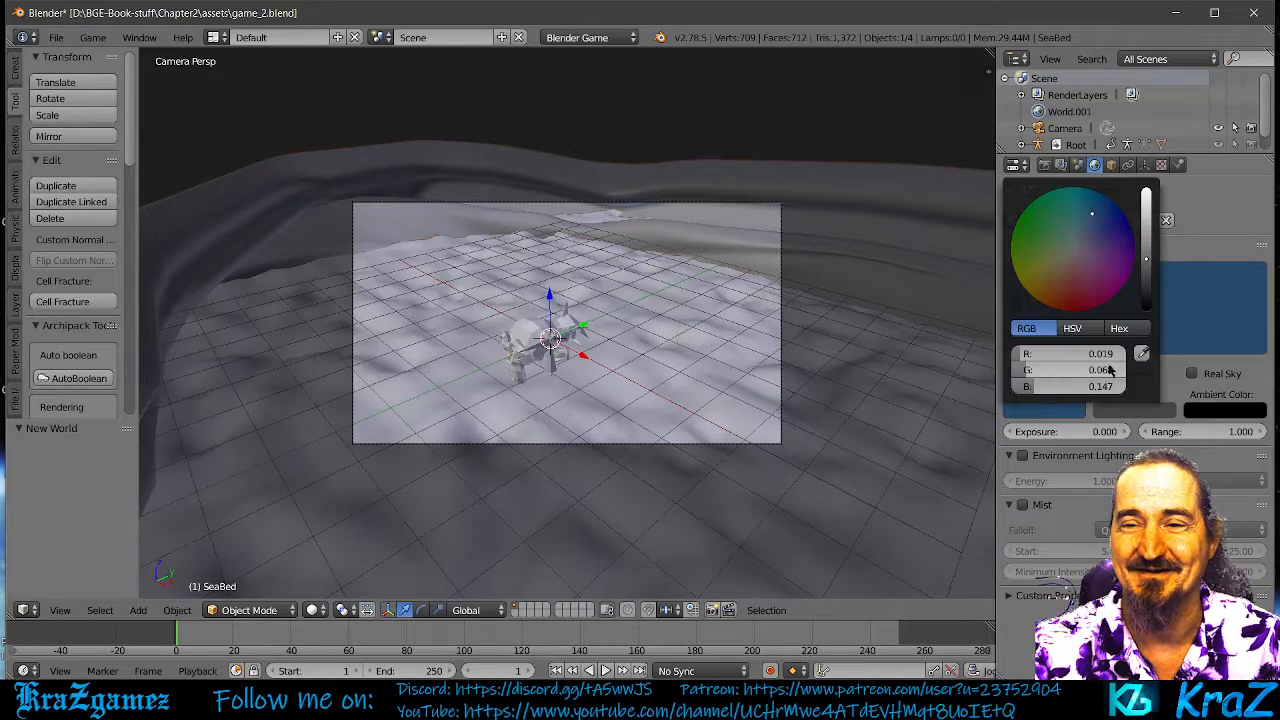
left_click(1119, 328)
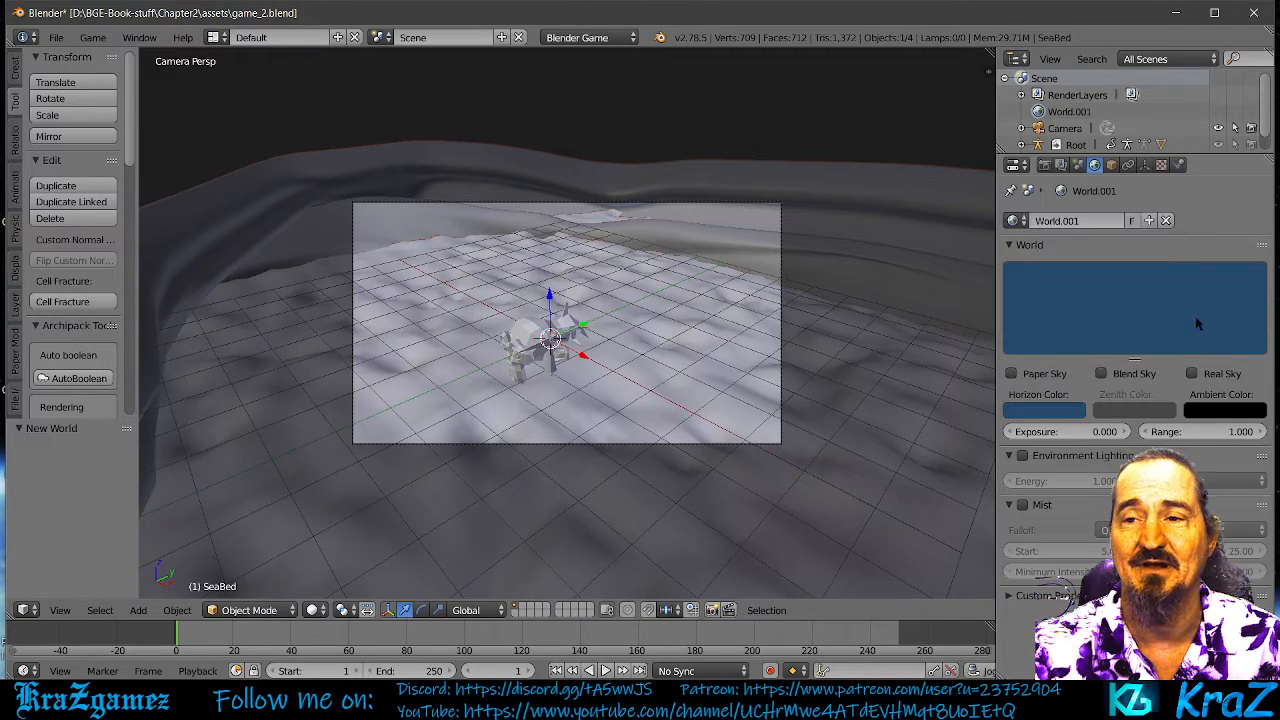
left_click(1038, 410)
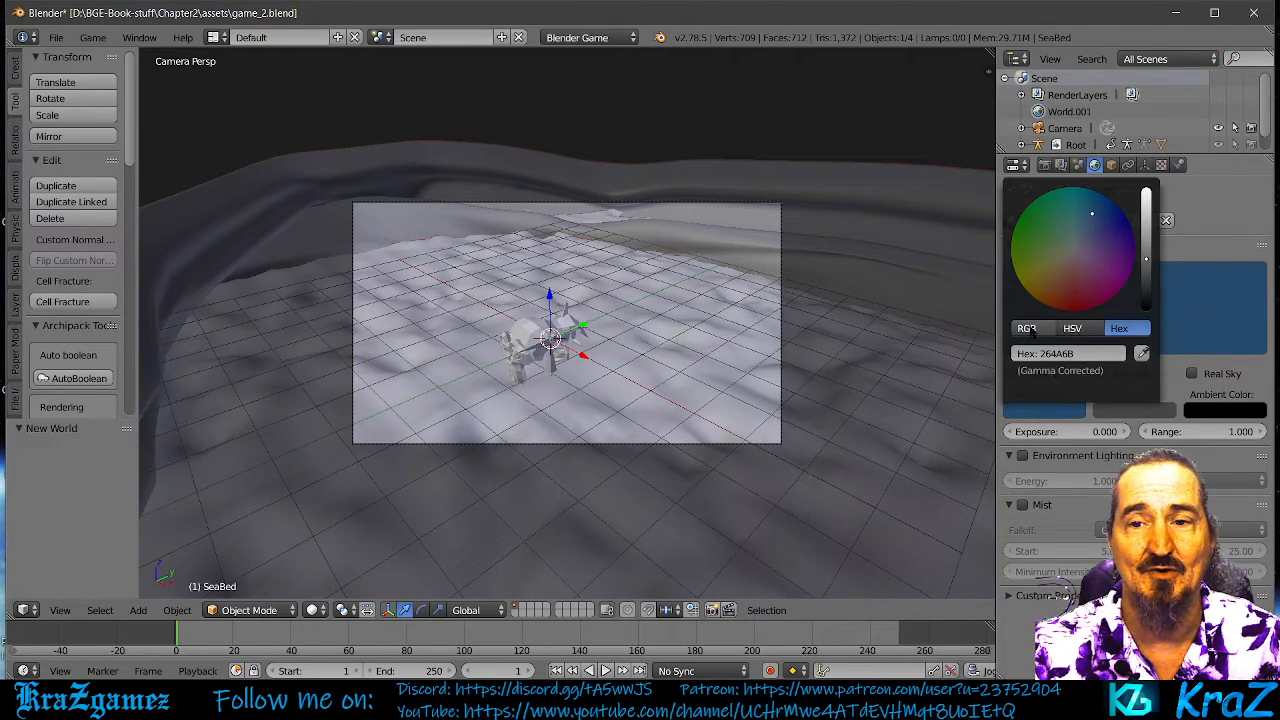
left_click(1030, 330)
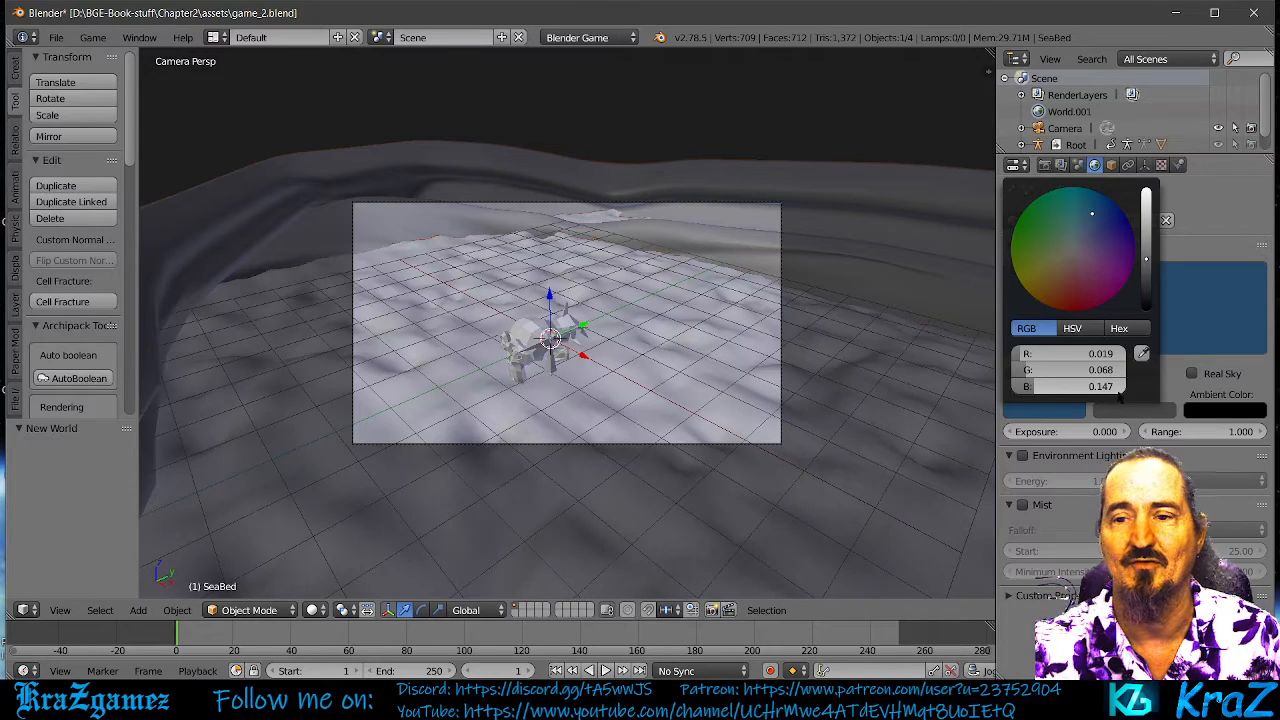
left_click(1049, 410)
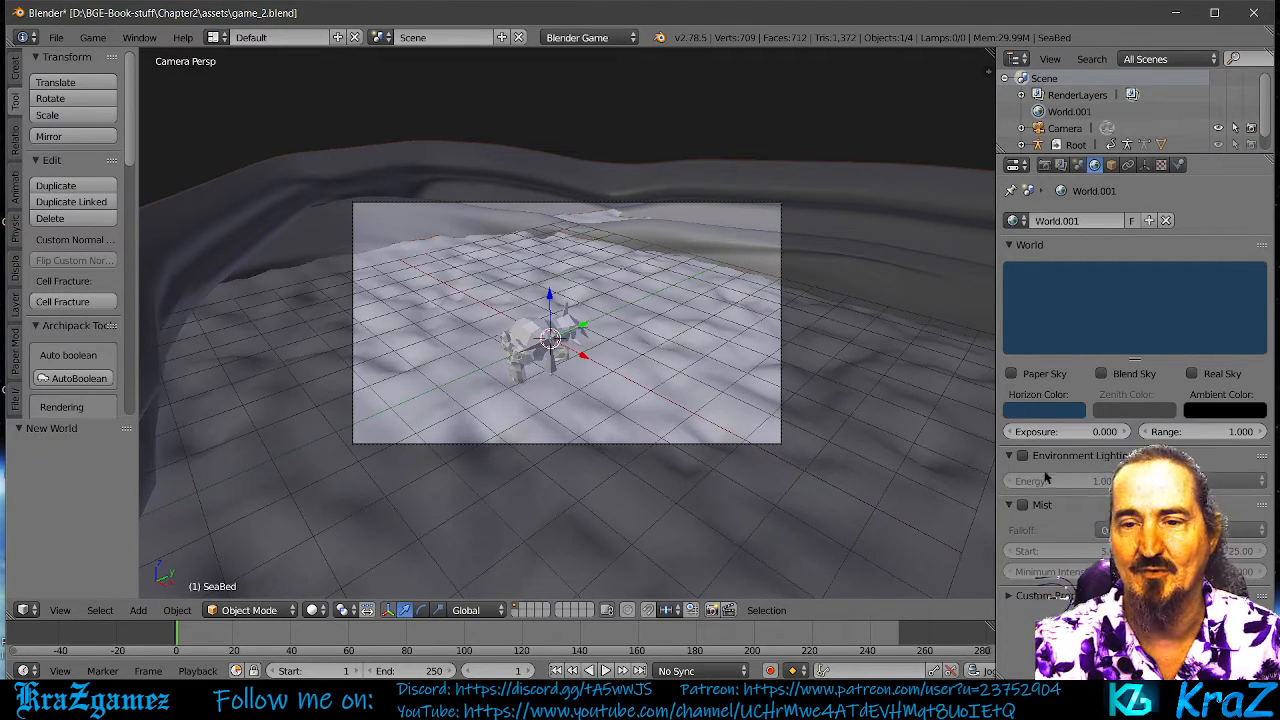
- Turn on Mist for the World with a start of 0 and a depth of 50
left_click(1023, 505)
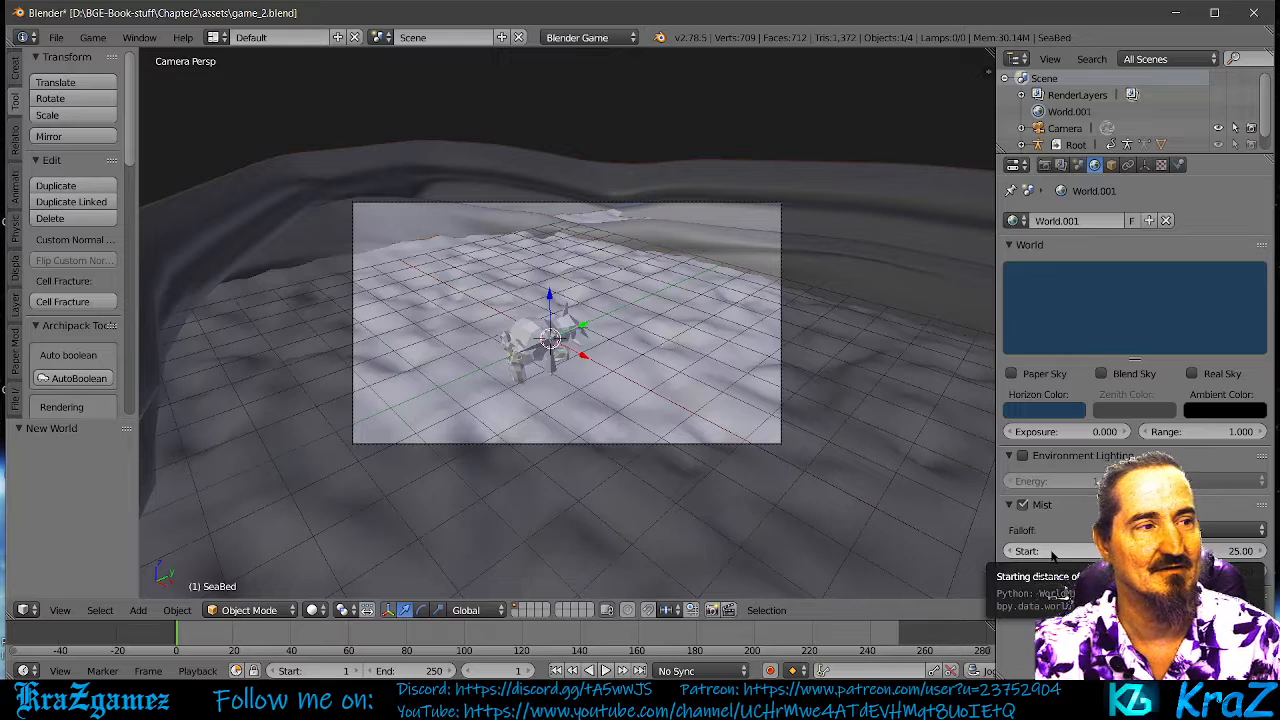
left_click(1097, 551)
type("0")
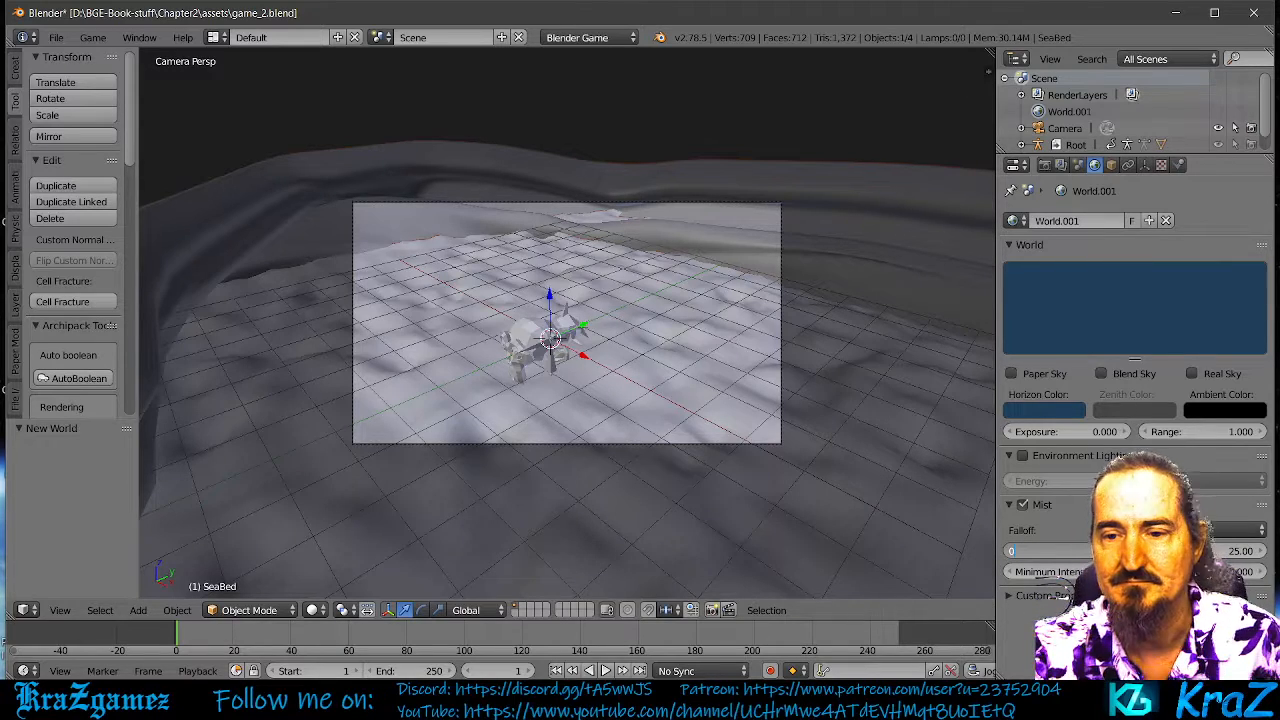
key("Return")
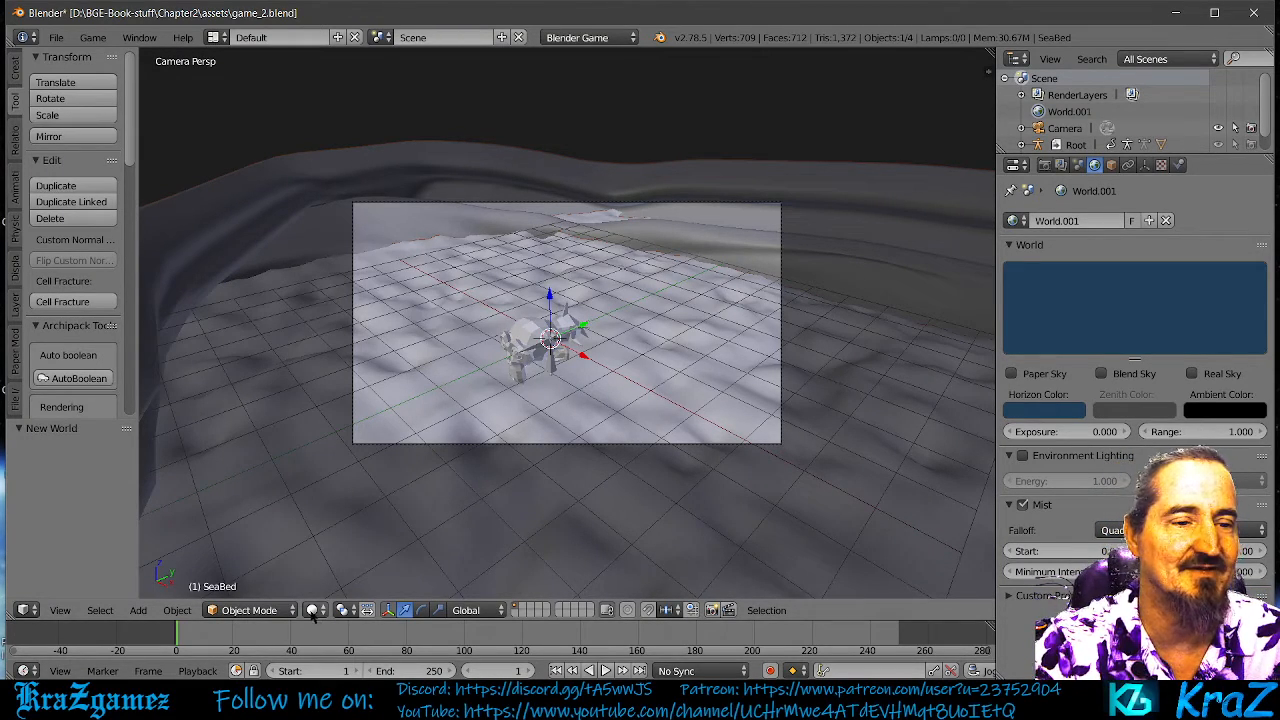
- Set the viewport shading to Texture and test-run the game from the camera view to preview the mist
left_click(312, 610)
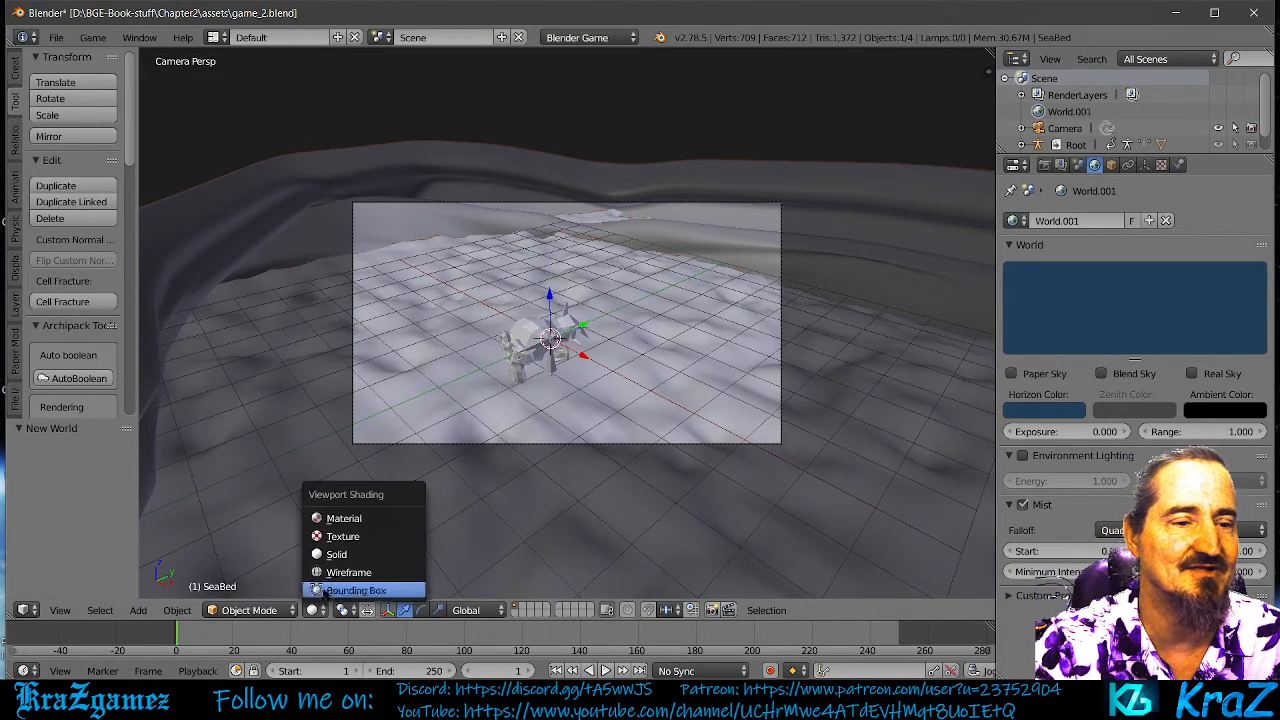
left_click(345, 537)
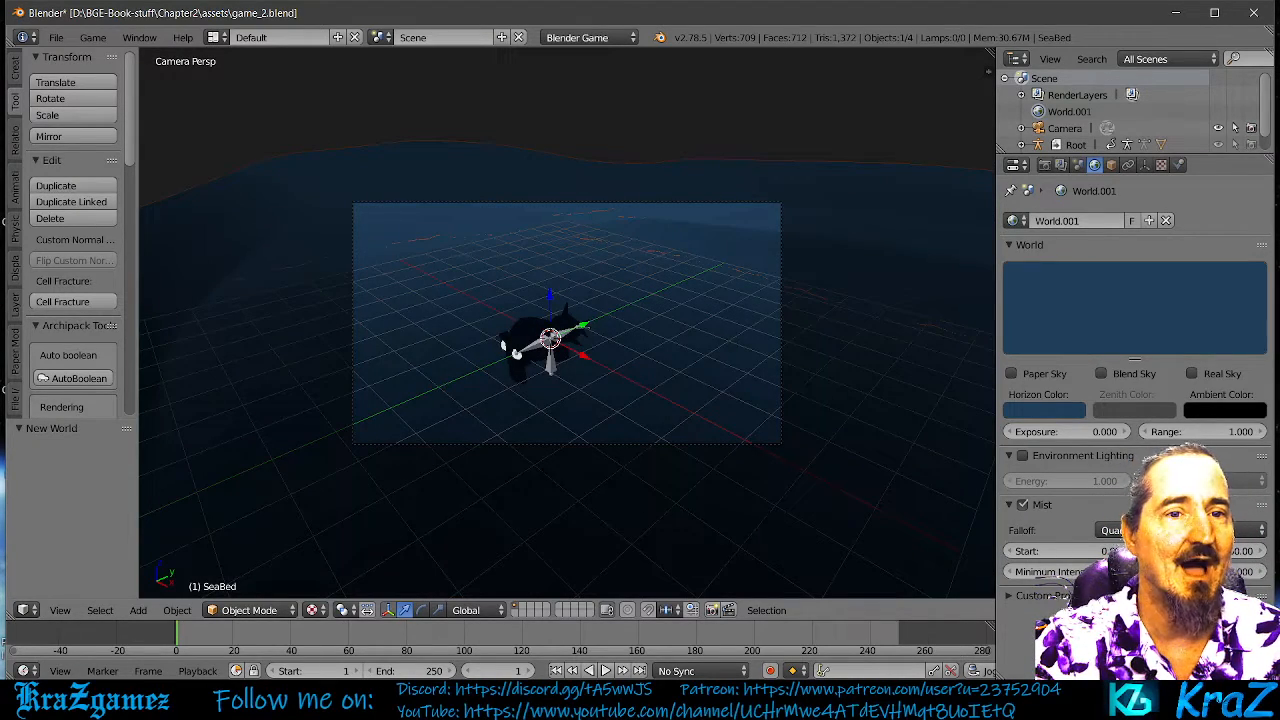
middle_click_drag(560, 350, 512, 347)
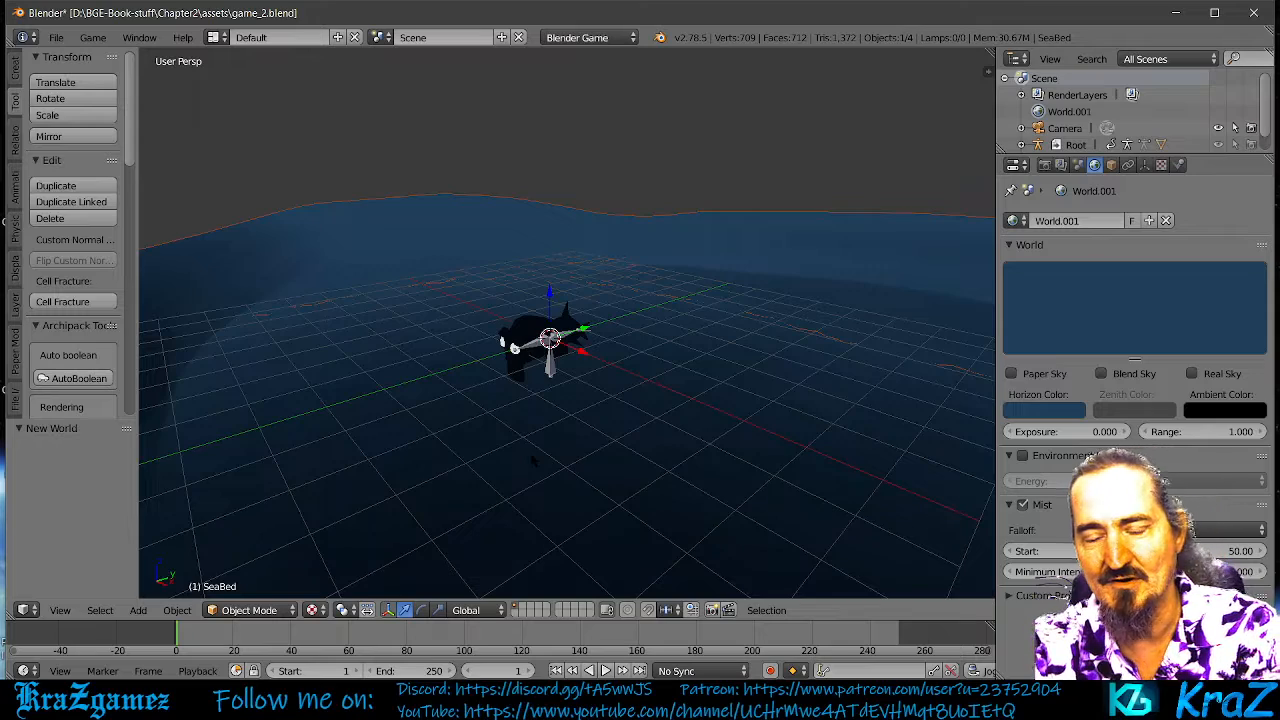
key("KP_0")
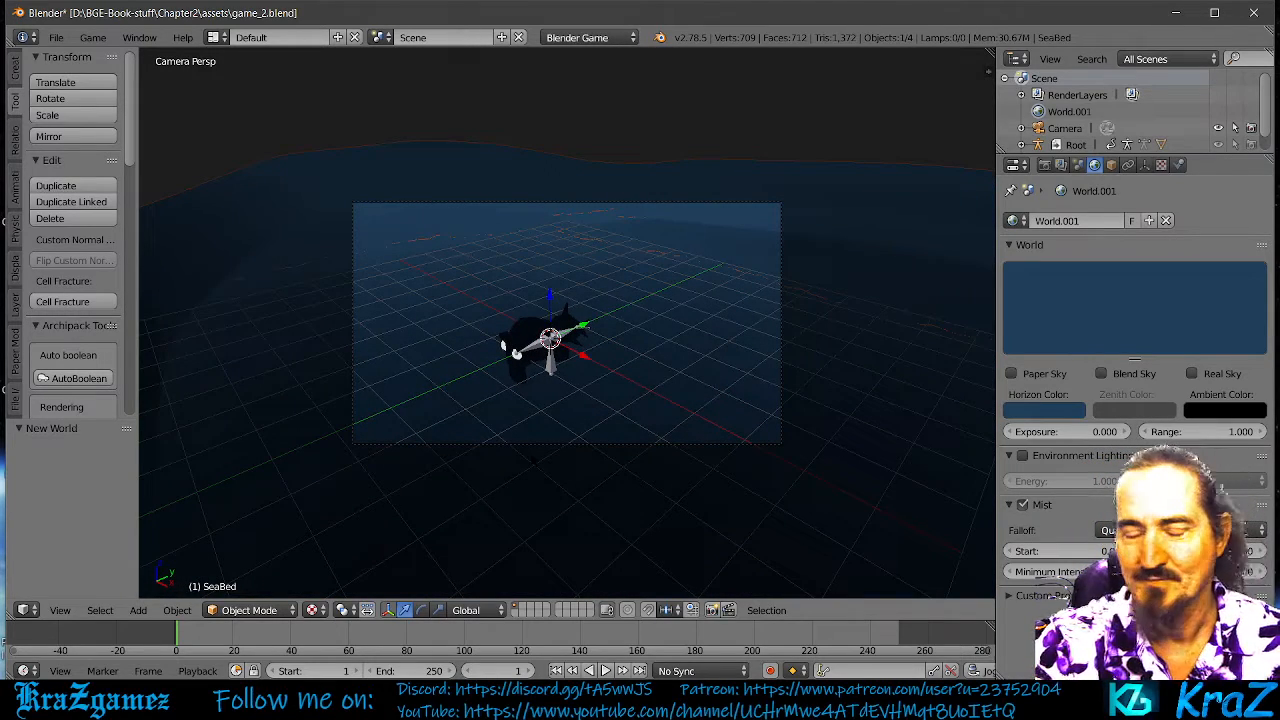
key("p")
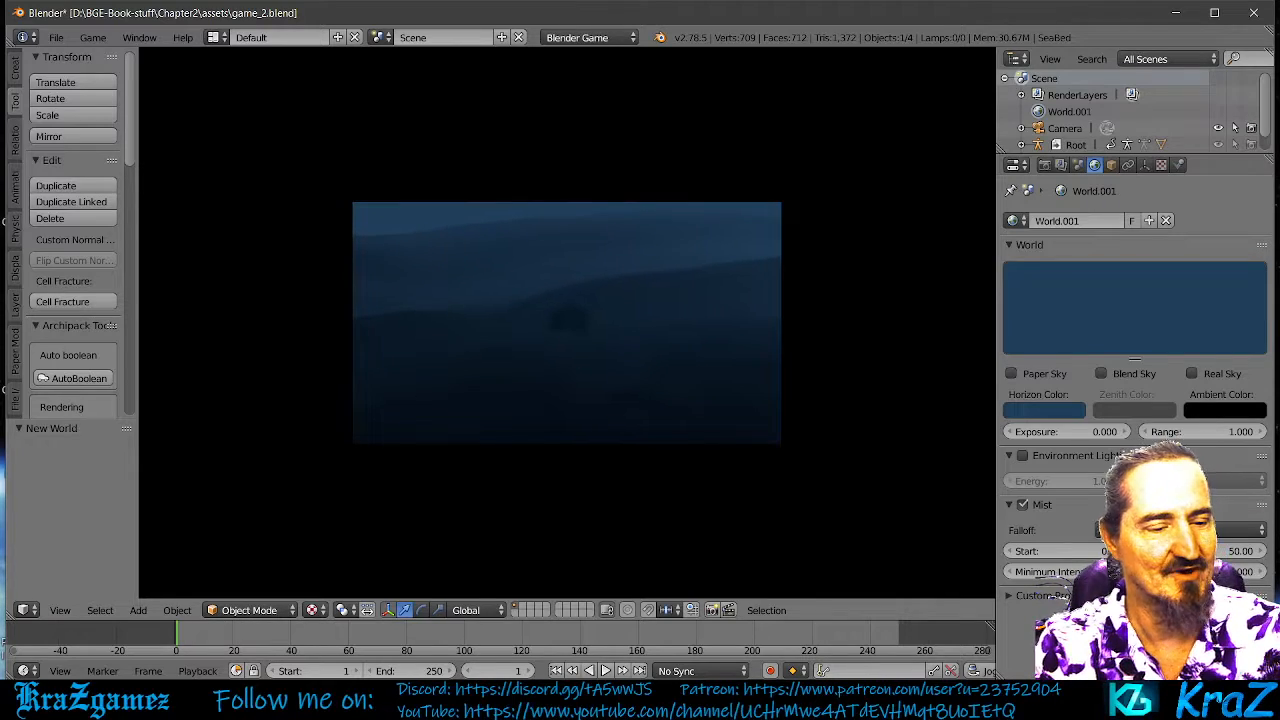
key("Escape")
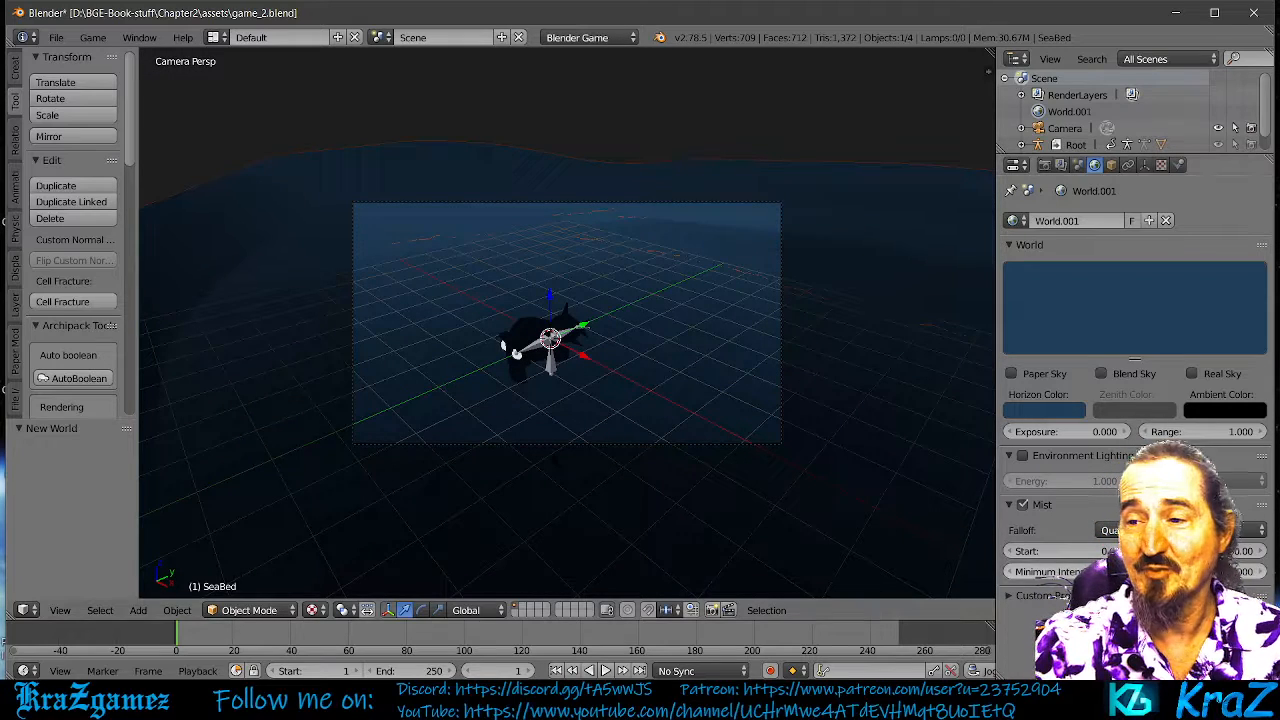